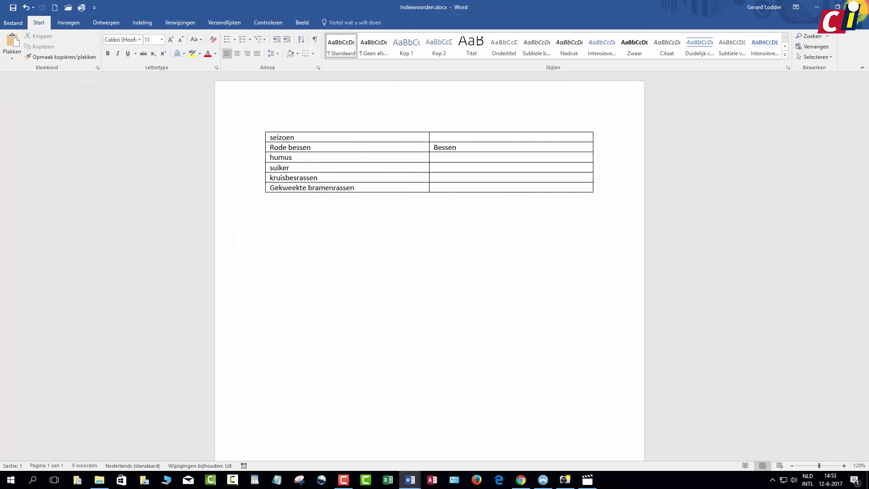
- Close the Indexwoorden.docx word list document
click(859, 7)
- Save the word list, then AutoMark index entries using Indexwoorden.docx as the concordance file
click(392, 257)
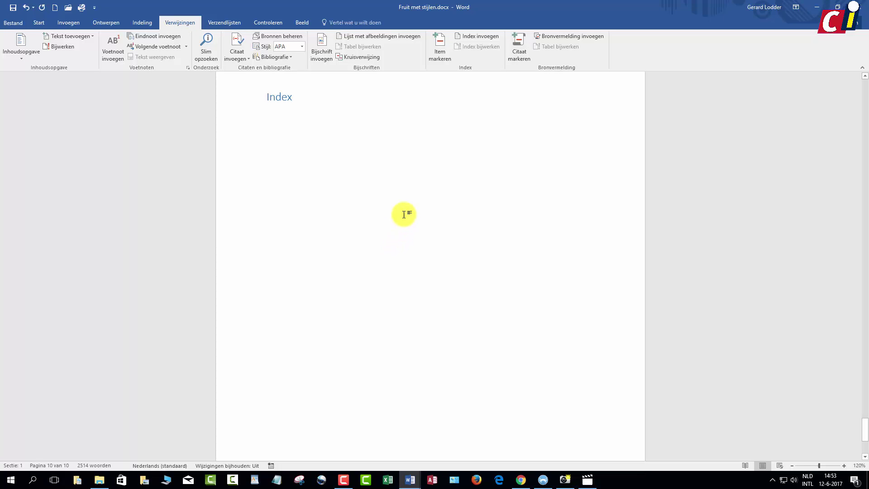
click(477, 37)
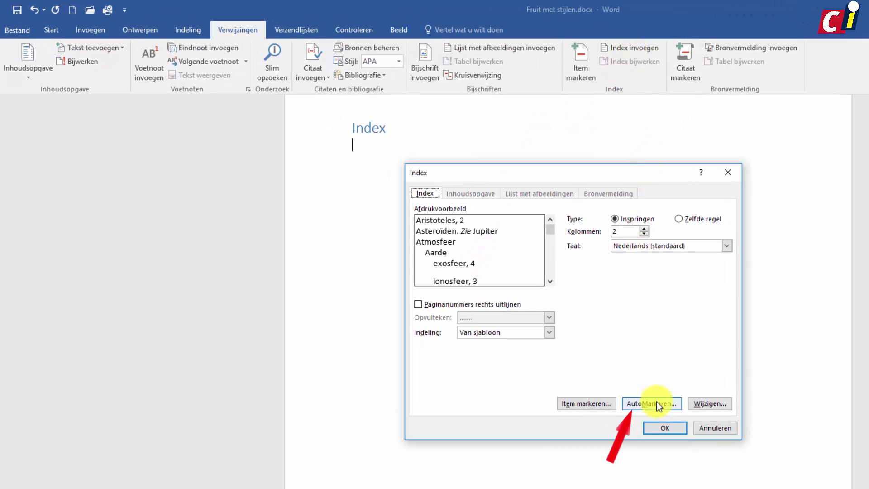
click(658, 404)
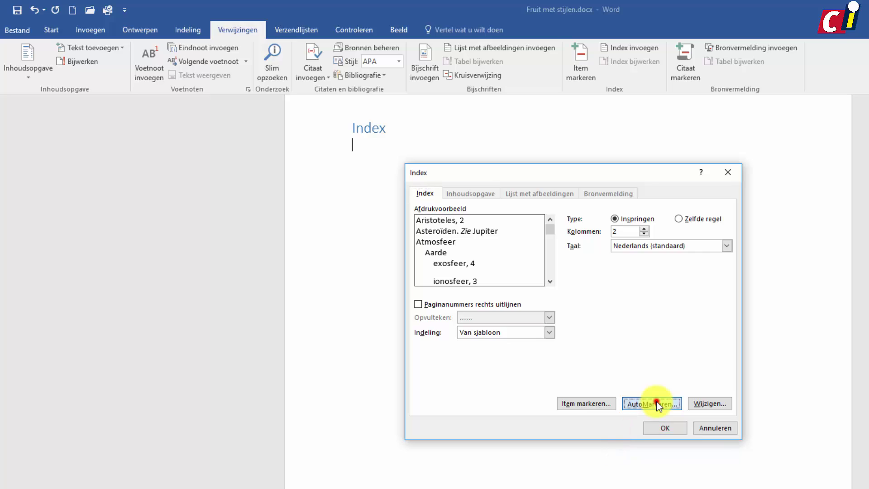
click(189, 91)
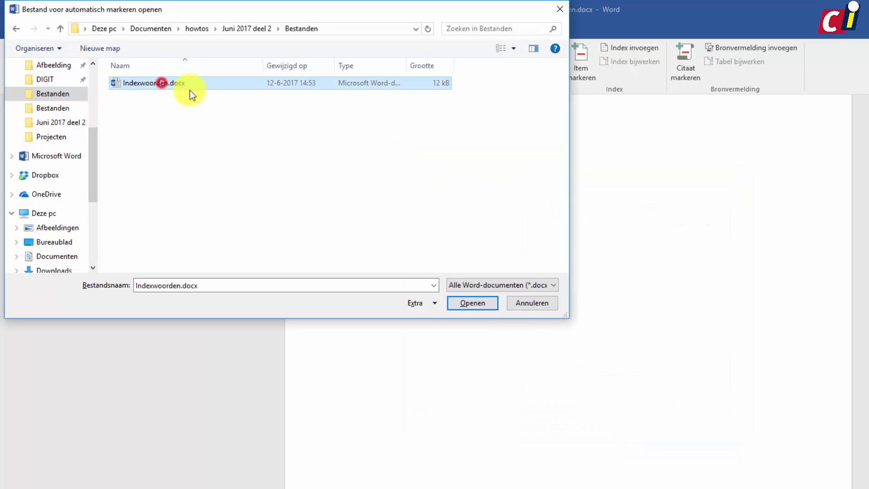
click(475, 303)
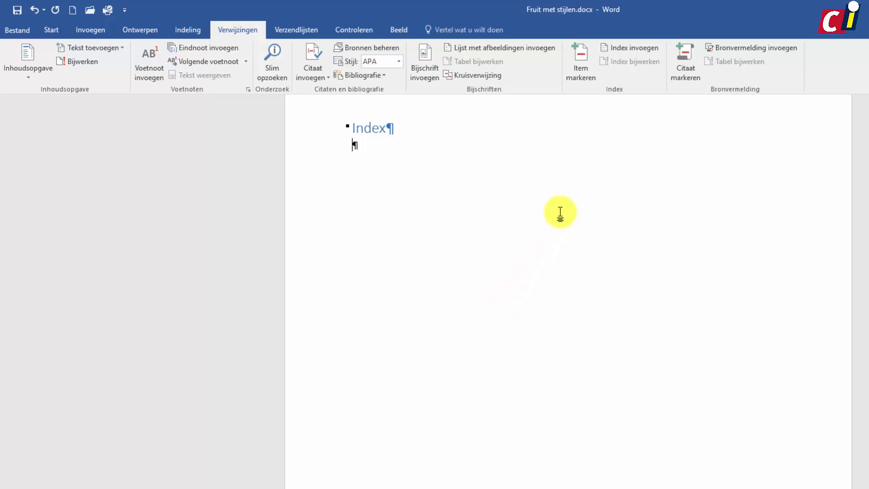
- Insert the two-column index with Paginanummers rechts uitlijnen enabled
click(633, 48)
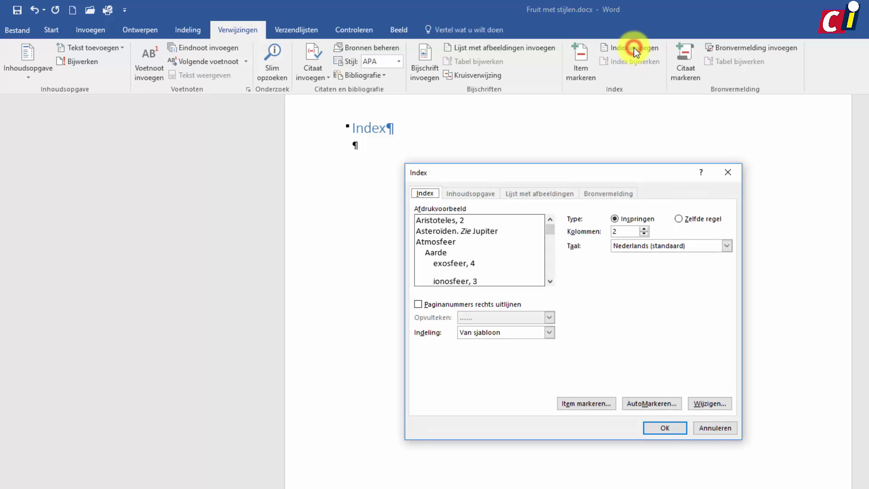
click(418, 304)
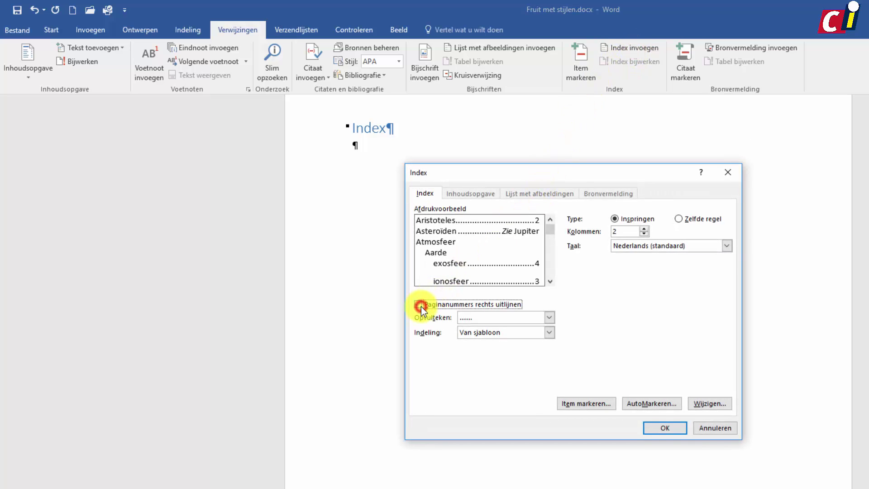
click(658, 428)
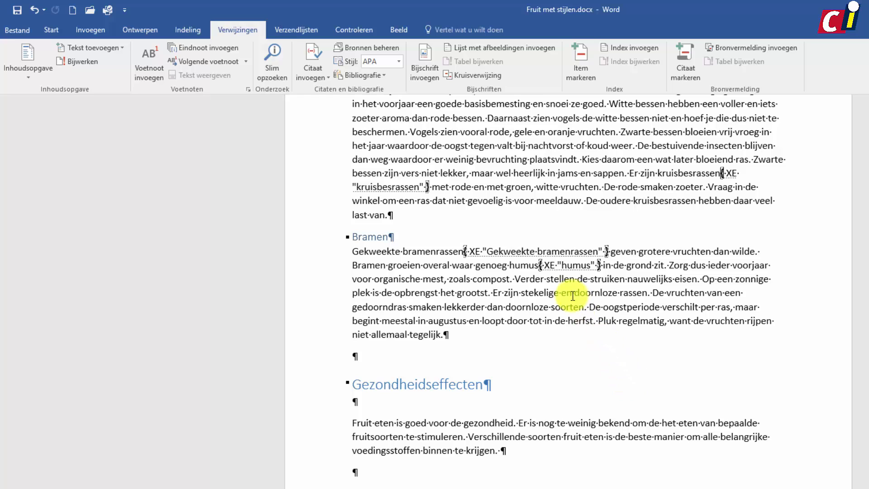
- Add an XE "herfst" field after herfst by copying the XE "humus" field and editing its term
click(541, 265)
drag(541, 264, 566, 266)
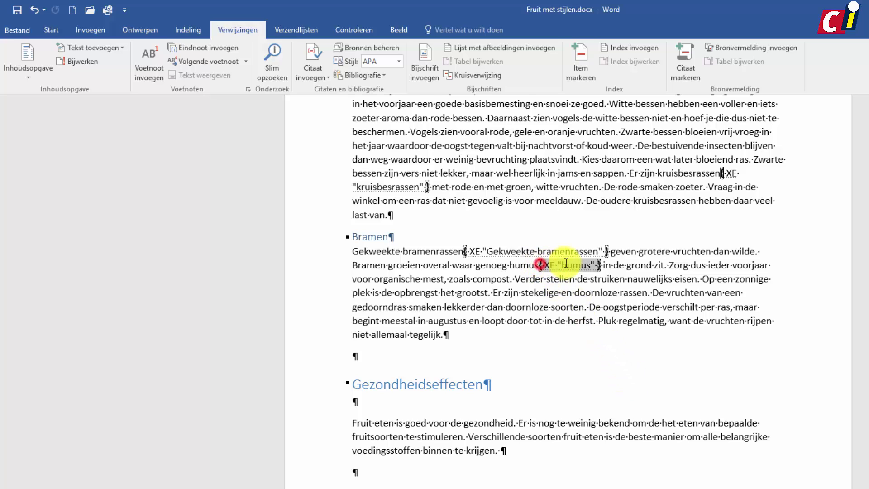
right_click(566, 266)
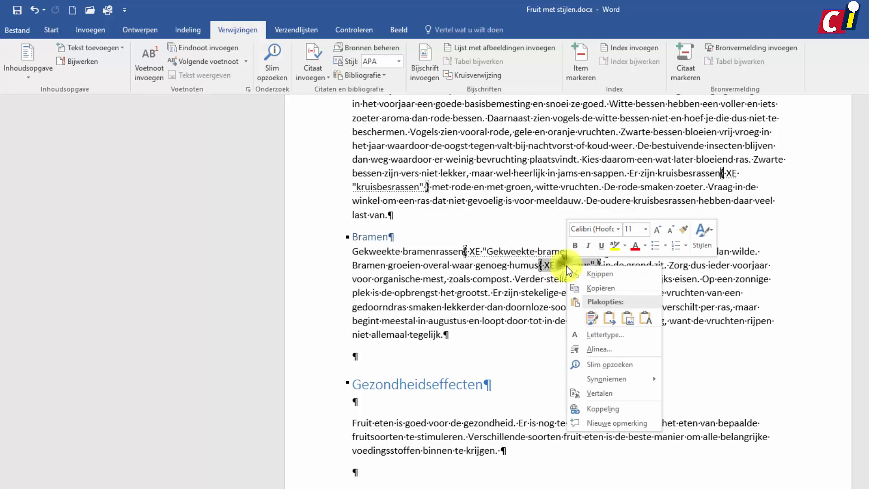
click(588, 287)
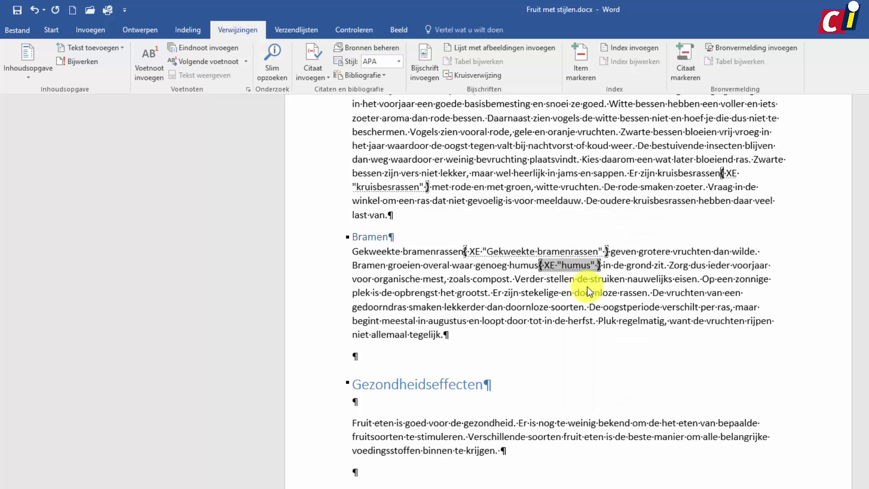
right_click(593, 322)
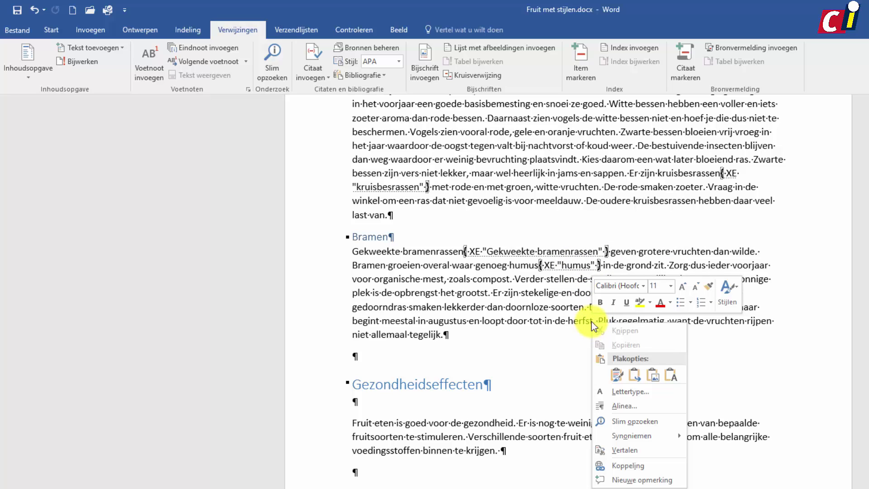
click(614, 374)
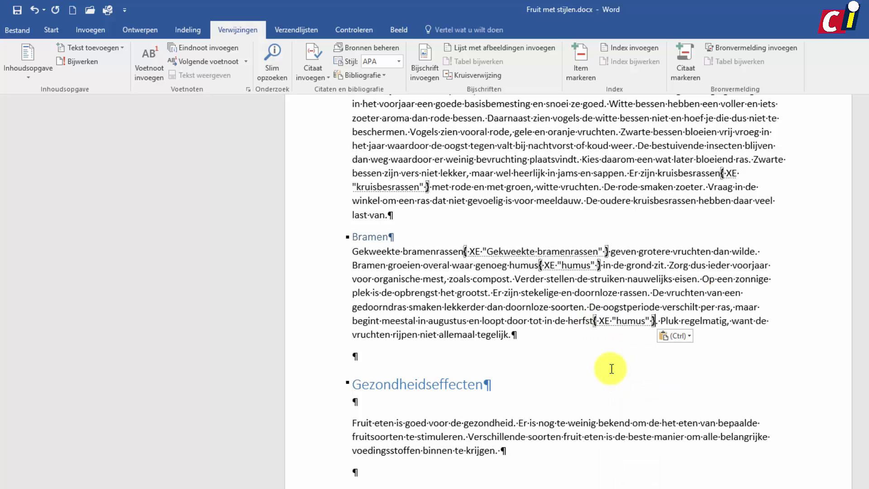
click(624, 321)
double_click(625, 321)
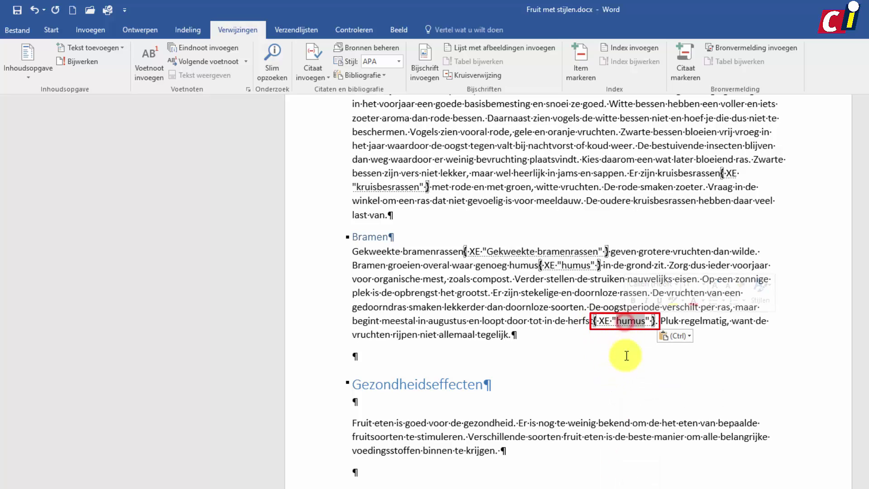
text(herfst)
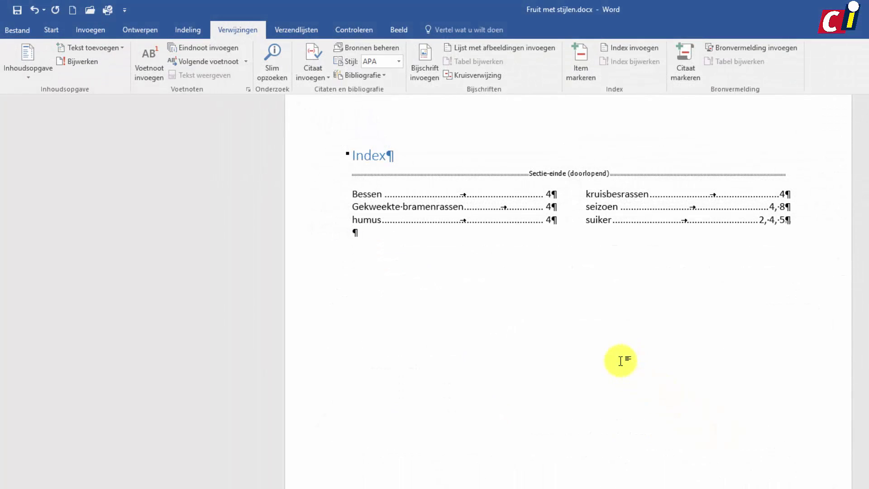
- Update the index so herfst appears on page 4, then reopen the Index dialog
click(518, 220)
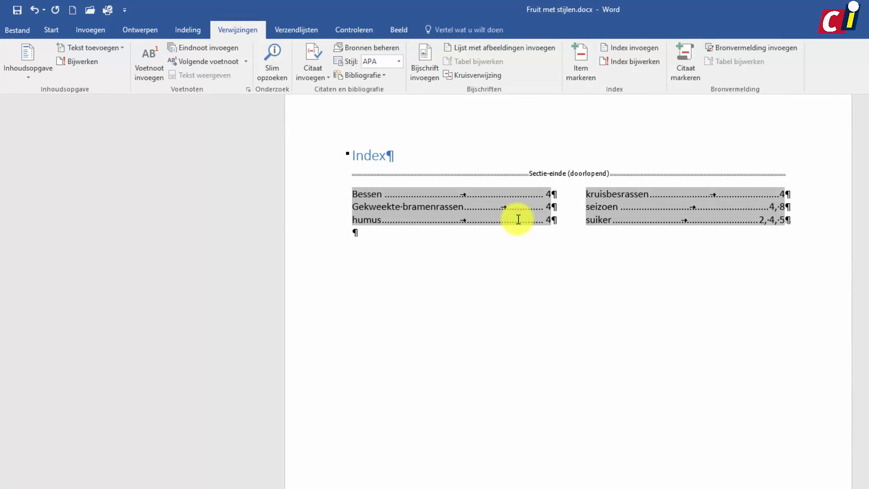
click(617, 64)
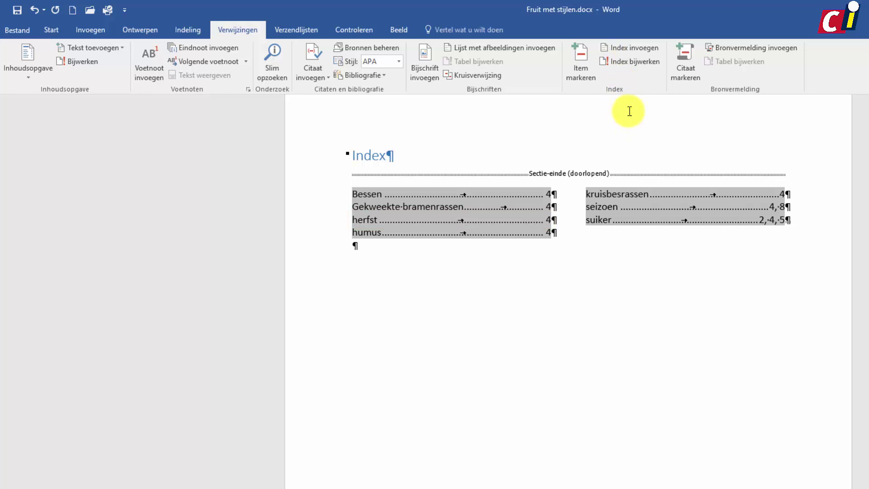
click(628, 48)
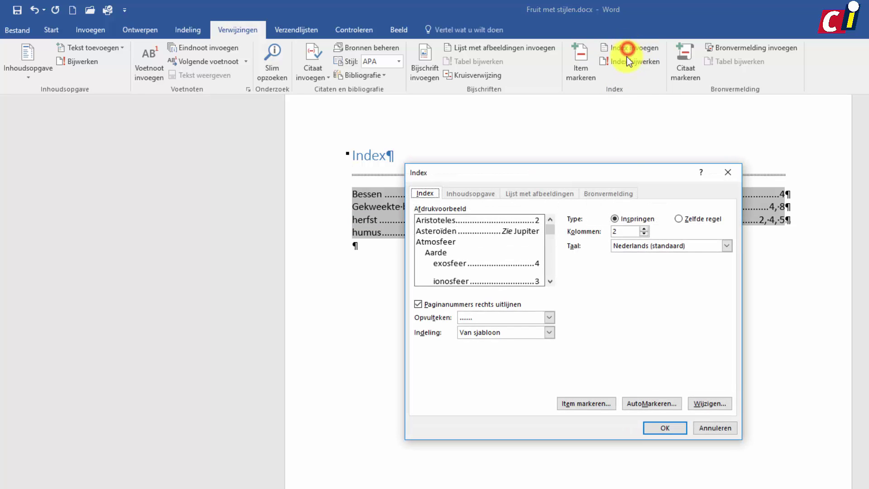
- Set the Index 1 style font colour to Donkerrood and replace the existing index
click(716, 404)
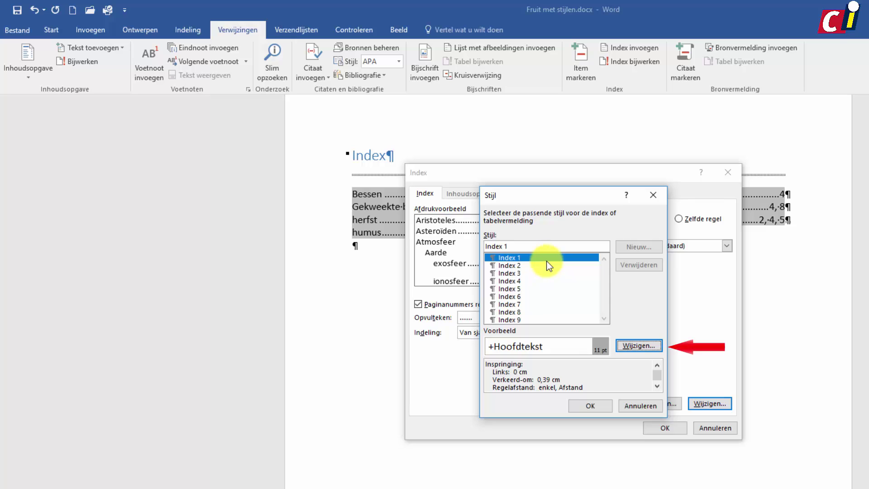
click(627, 348)
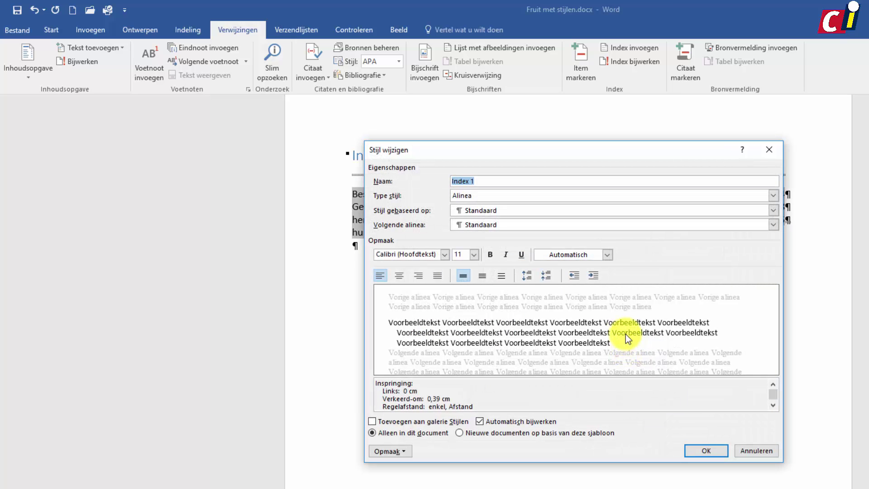
click(607, 255)
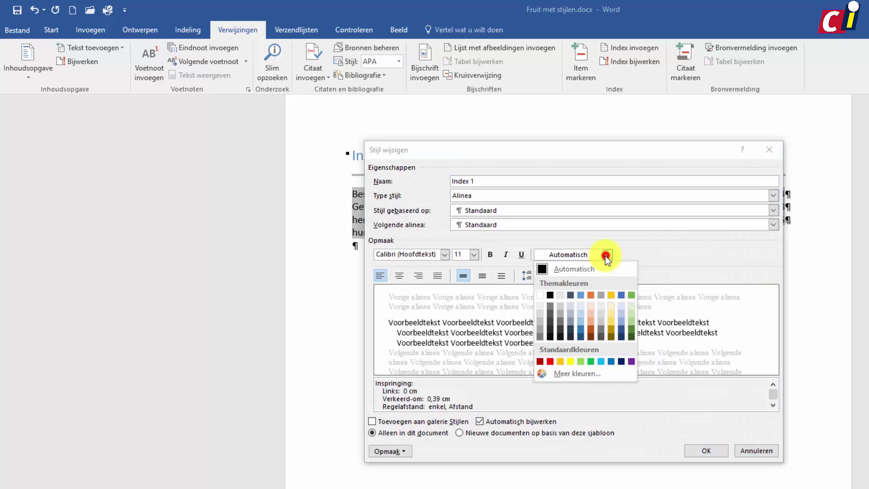
click(540, 361)
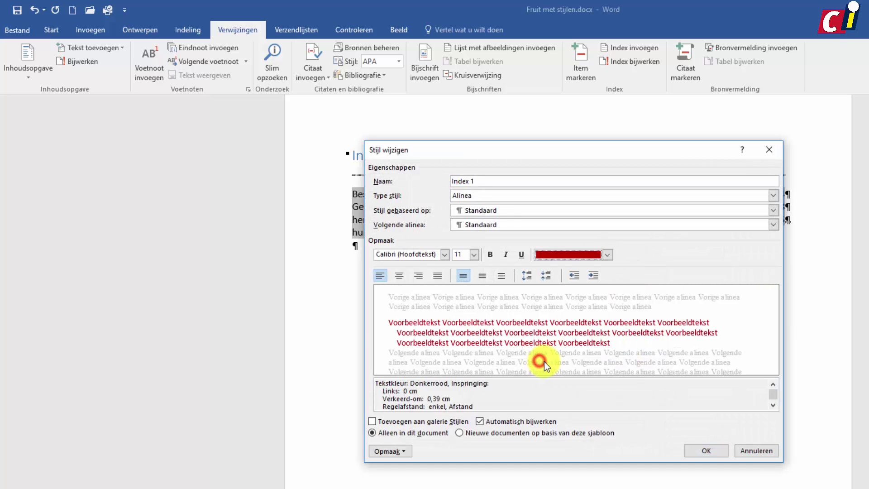
click(712, 448)
click(611, 408)
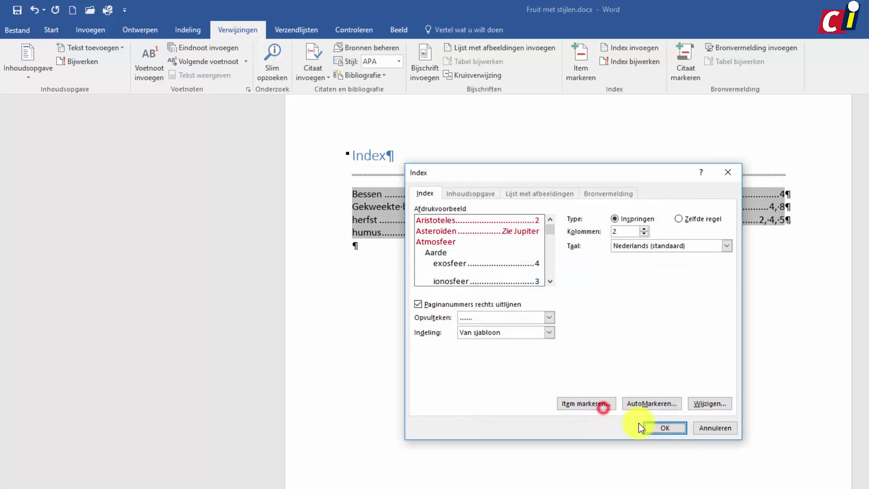
click(650, 426)
click(548, 350)
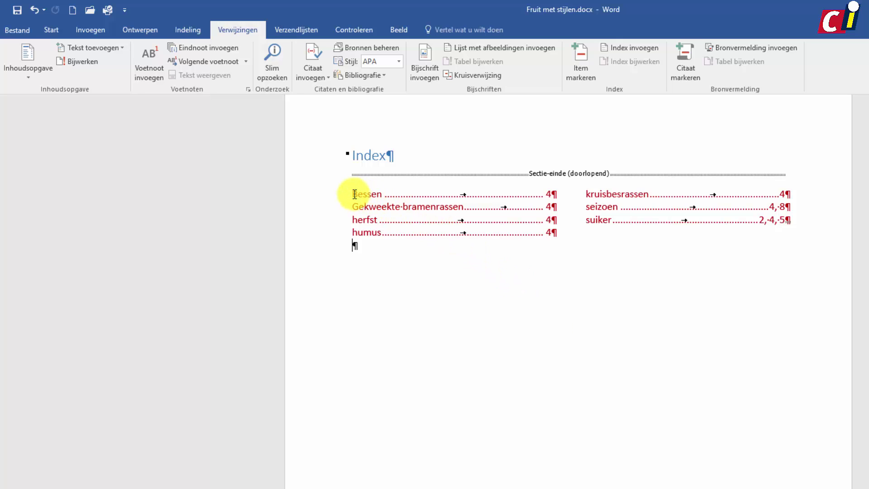
- Select both index columns and put the entries in sentence case (Zoals in een zin.)
drag(356, 194, 604, 201)
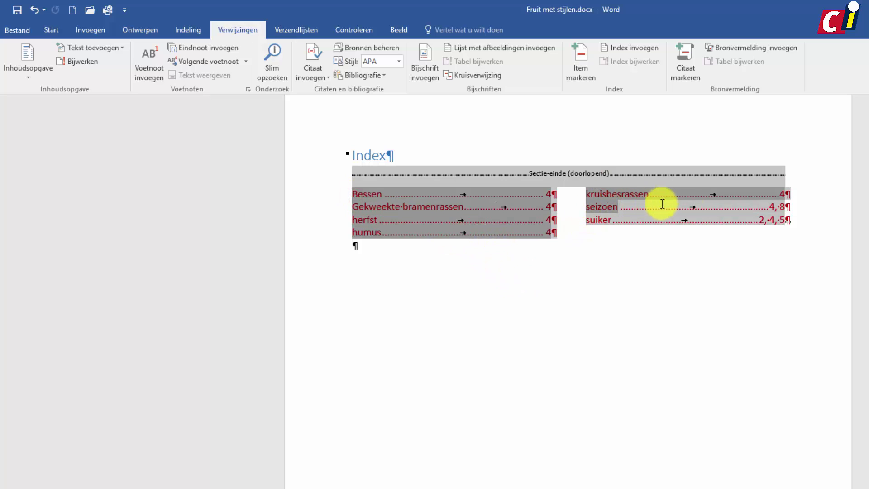
drag(603, 201, 799, 222)
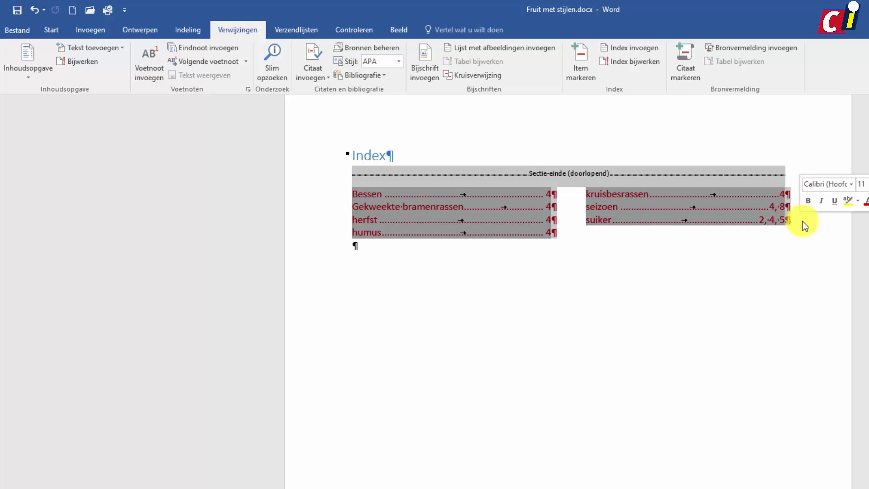
click(53, 29)
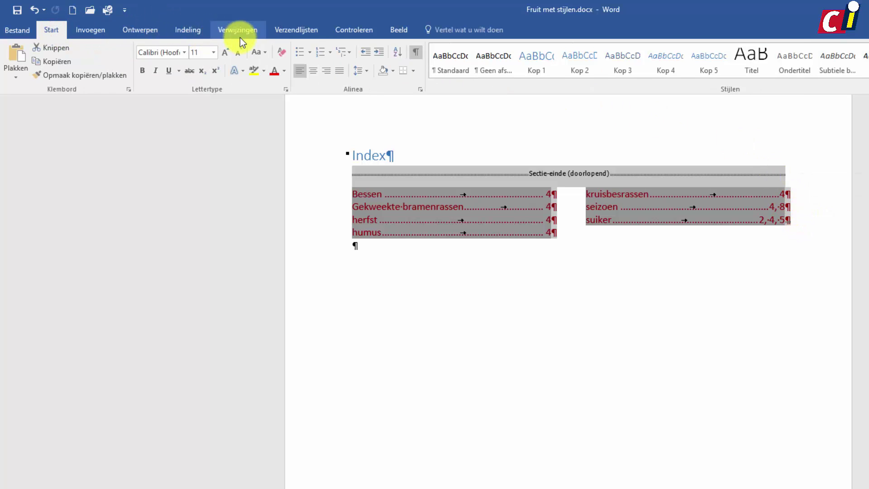
click(268, 50)
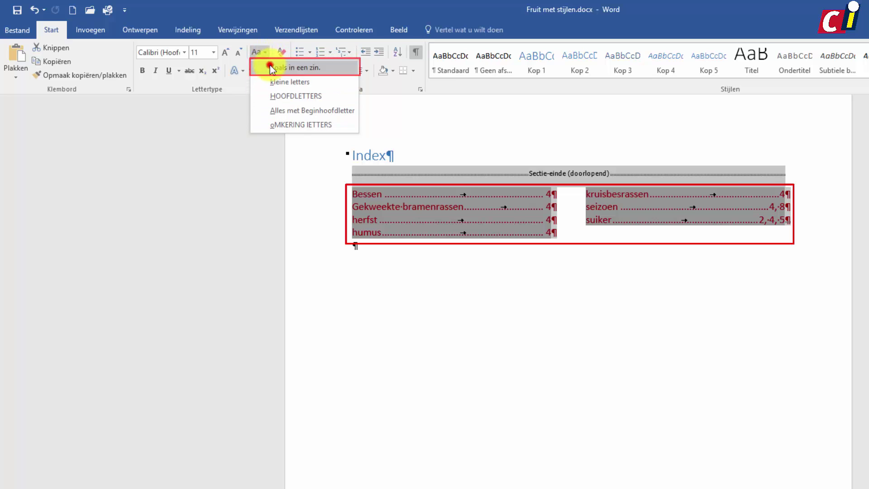
click(271, 67)
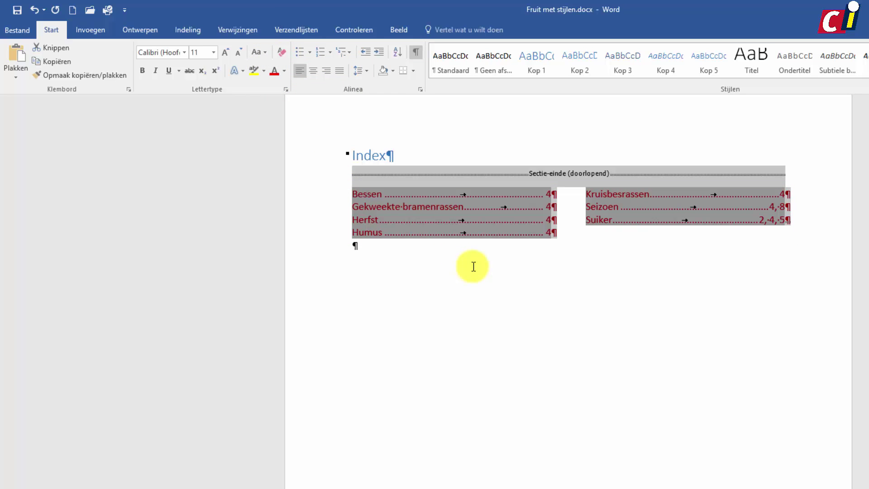
- Cycle the index entries to capitalized words with Shift+F3, then press Delete on the selection
key(shift+F3)
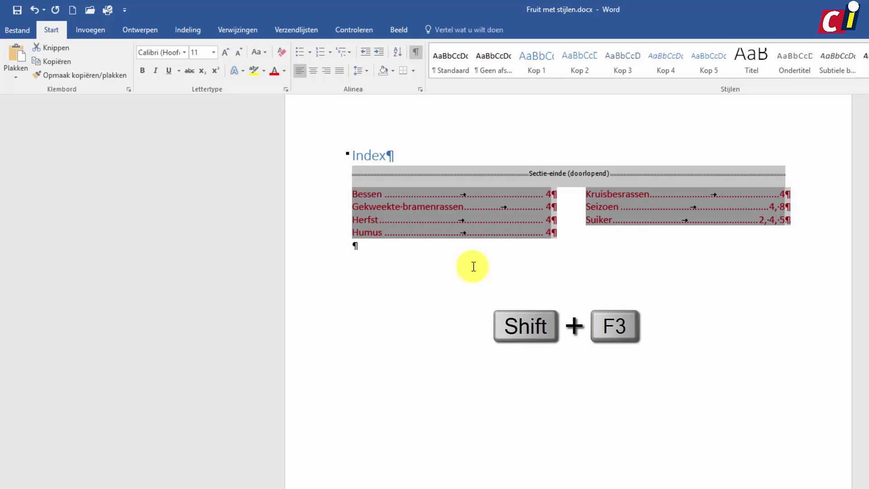
key(shift+F3)
key(shift+F3)
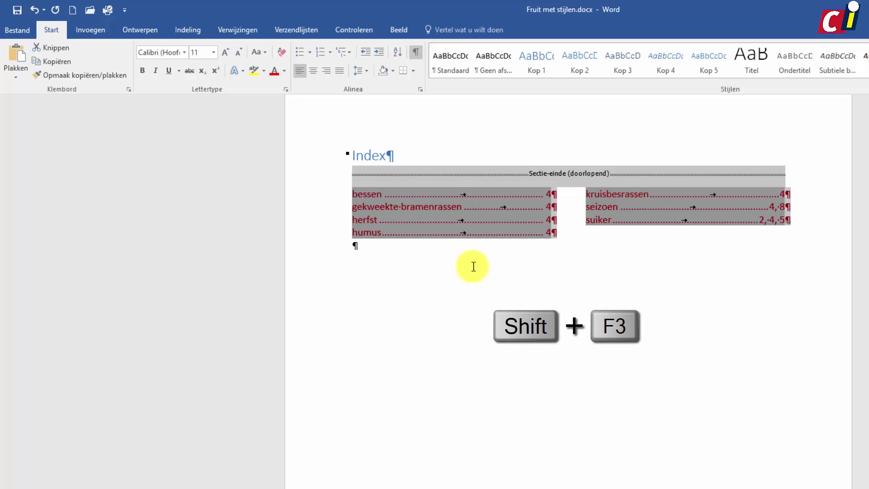
key(shift+F3)
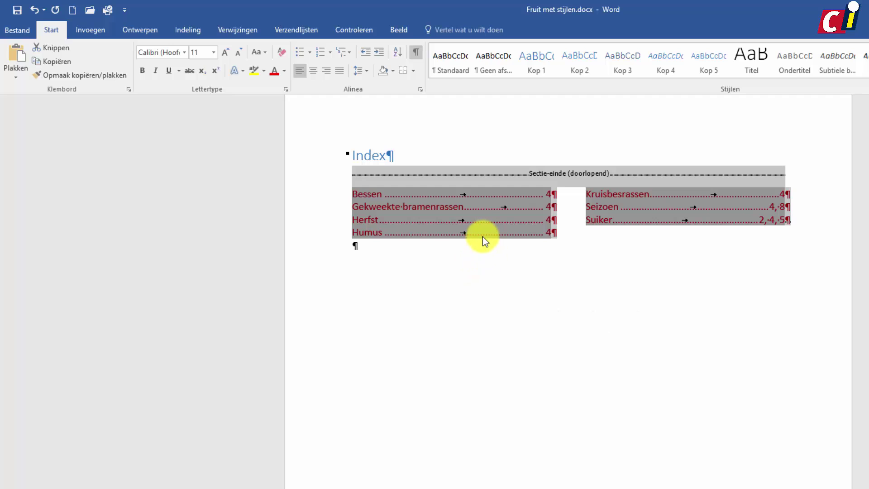
key(Delete)
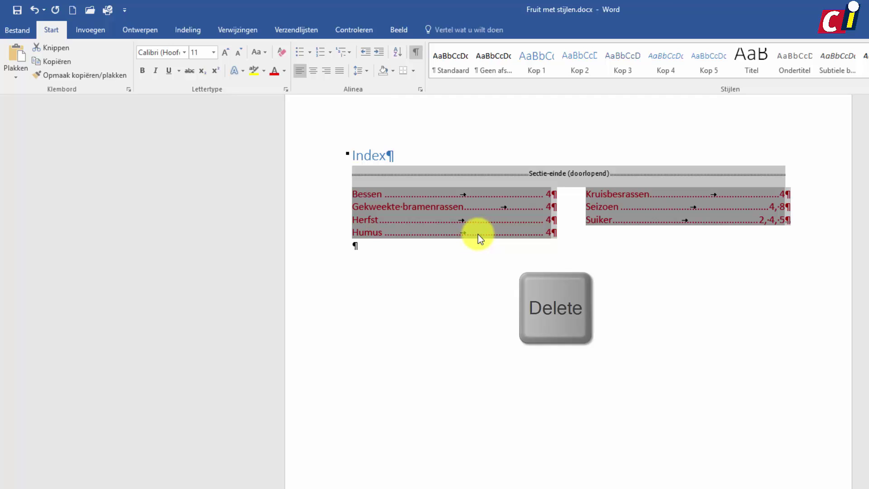